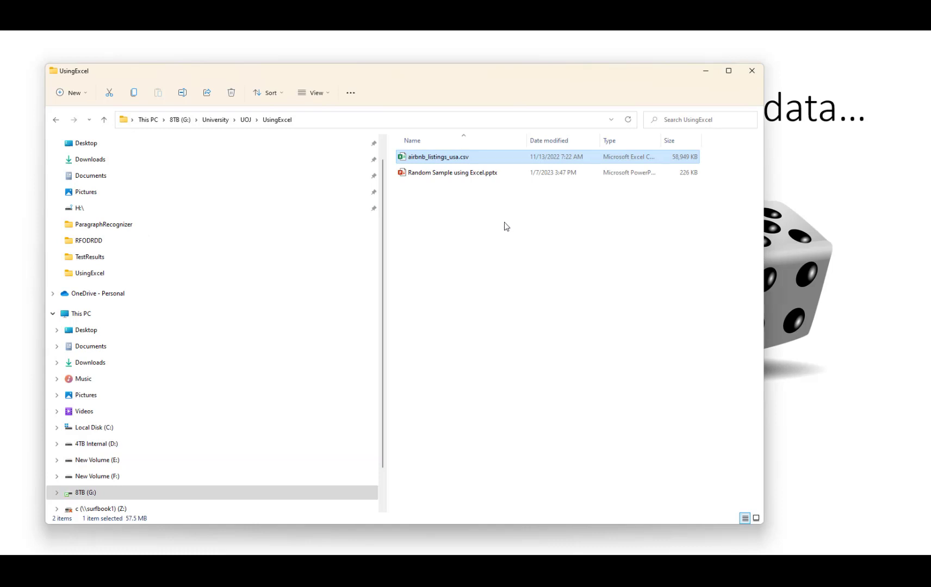
Step: Open the airbnb_listings_usa.csv file in Excel
{"action": "right_click", "coordinate": [449, 158]}
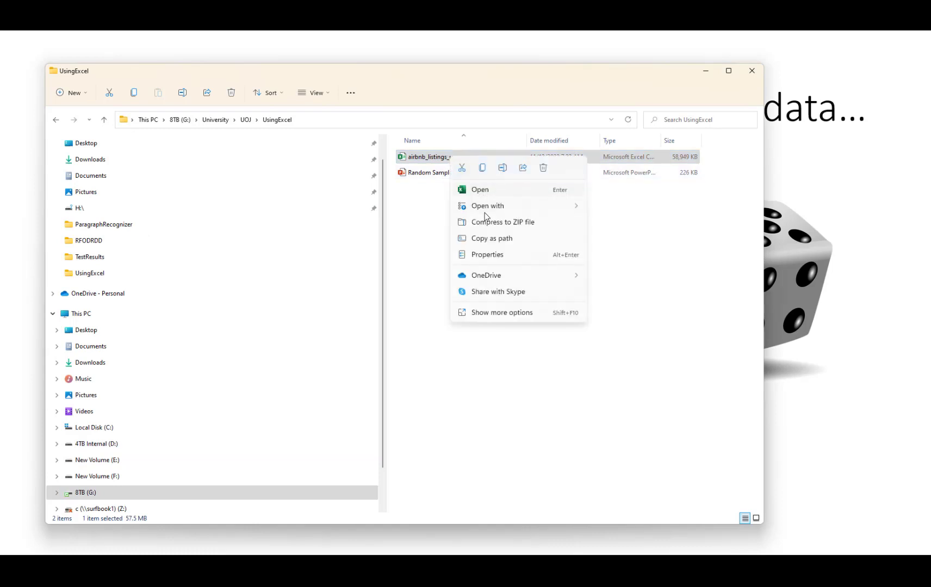
{"action": "mouse_move", "coordinate": [494, 207]}
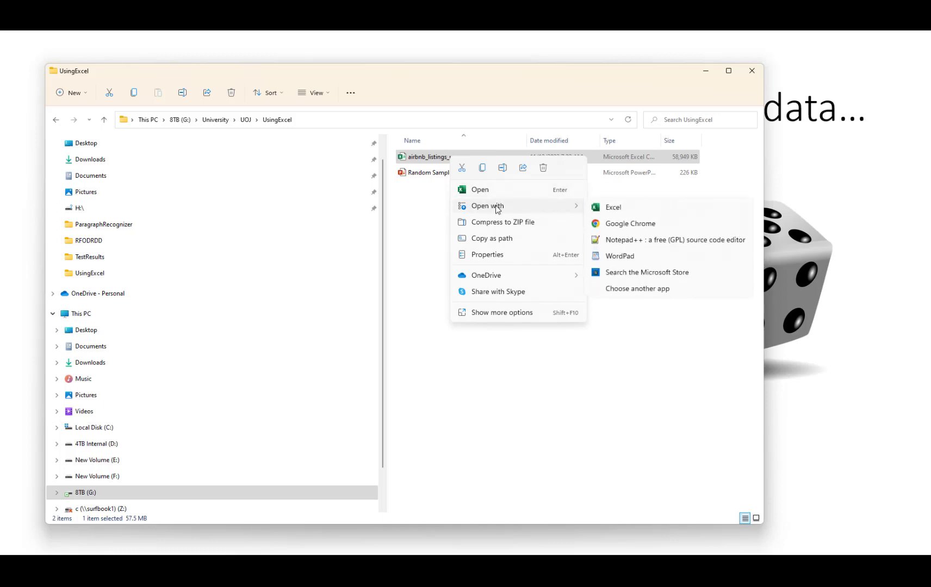
{"action": "left_click", "coordinate": [625, 208]}
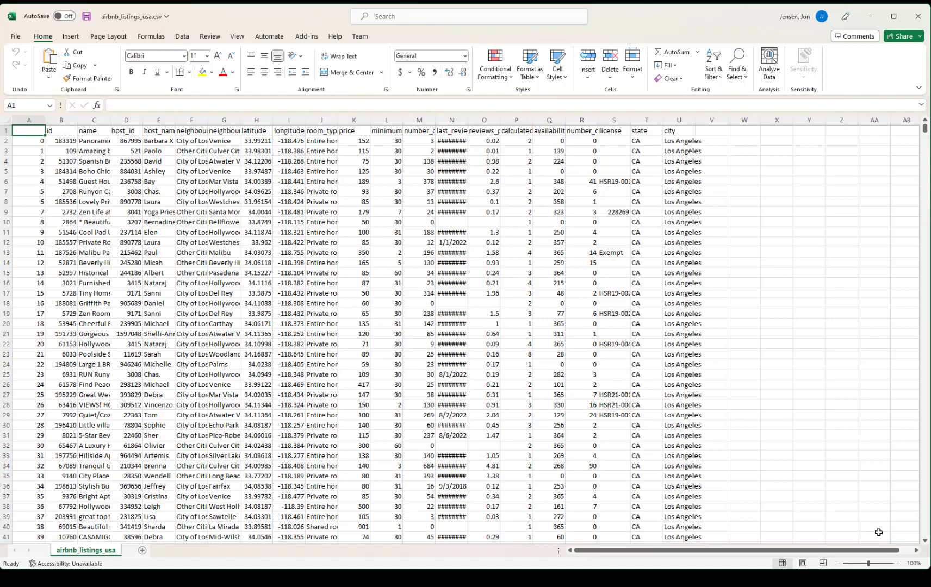
Step: Enlarge the worksheet view to 190% and examine the listing name and id columns
{"action": "left_click", "coordinate": [898, 564]}
{"action": "left_click", "coordinate": [898, 564]}
{"action": "left_click", "coordinate": [898, 564]}
{"action": "left_click", "coordinate": [899, 564]}
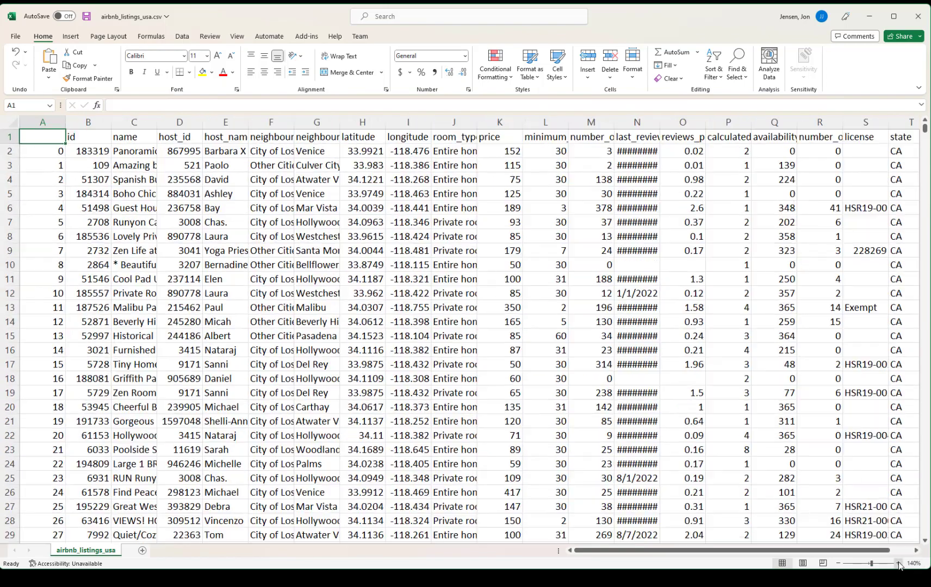
{"action": "left_click", "coordinate": [898, 564]}
{"action": "left_click", "coordinate": [898, 564]}
{"action": "left_click", "coordinate": [898, 564]}
{"action": "left_click", "coordinate": [899, 564]}
{"action": "left_click", "coordinate": [899, 563]}
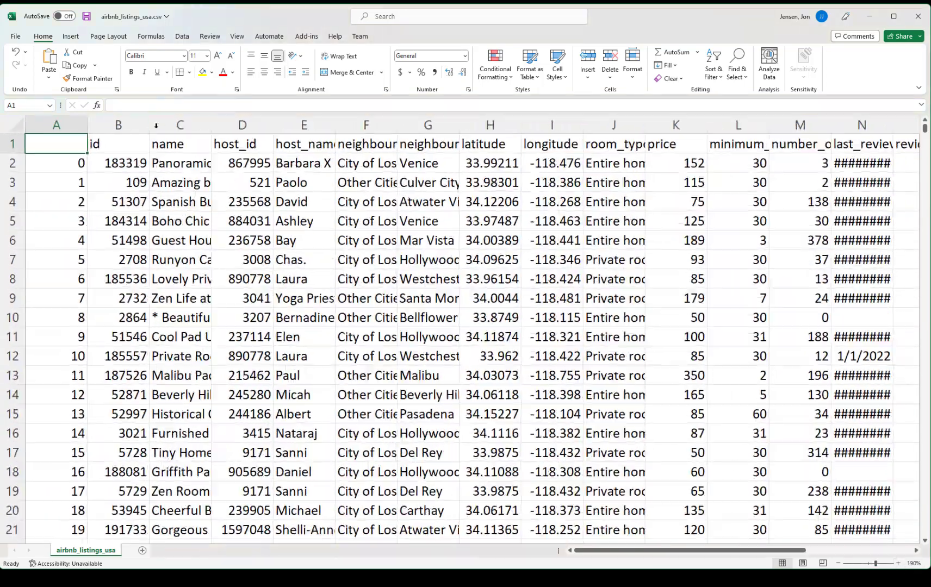
{"action": "left_click", "coordinate": [188, 124]}
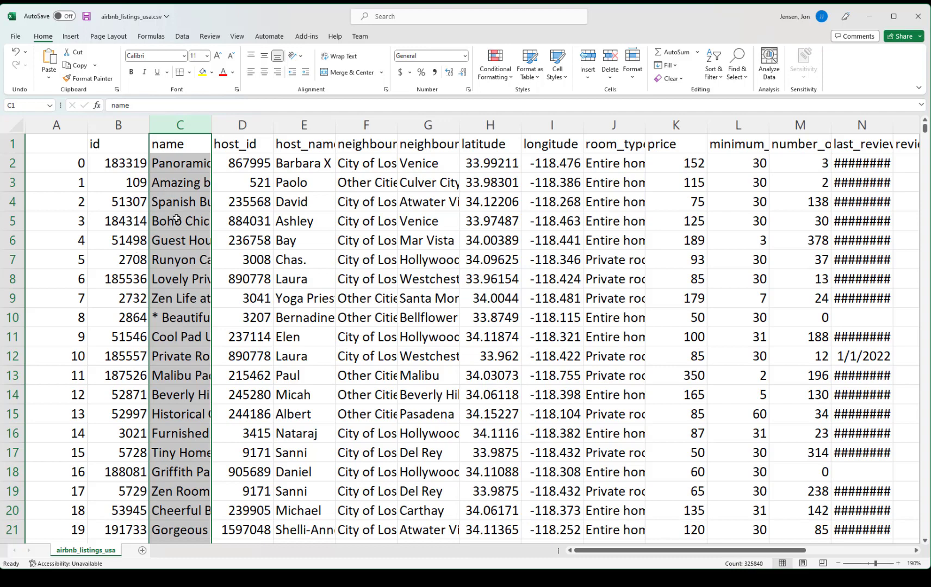
{"action": "left_click", "coordinate": [113, 157]}
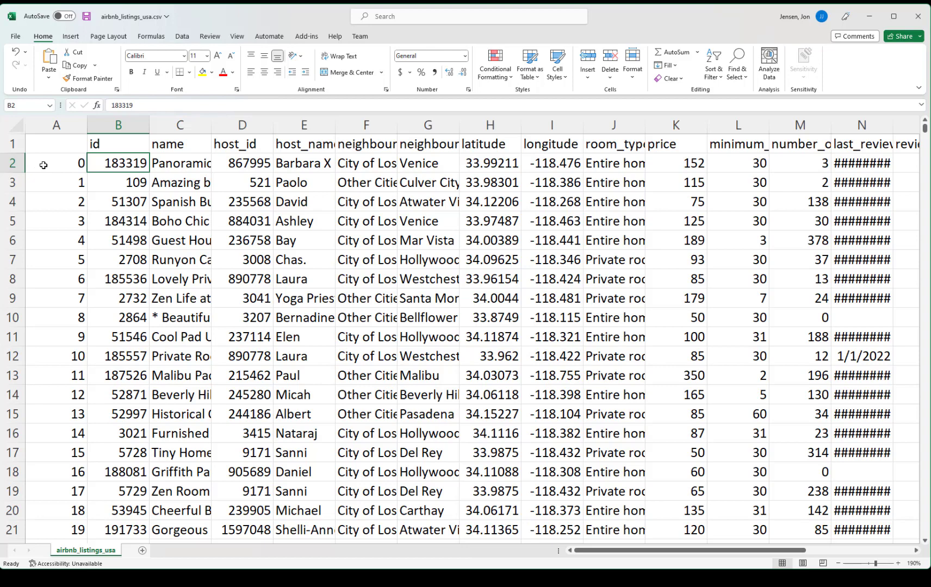
Step: Insert a blank column before column A and give it the header Random in A1
{"action": "left_click", "coordinate": [71, 131]}
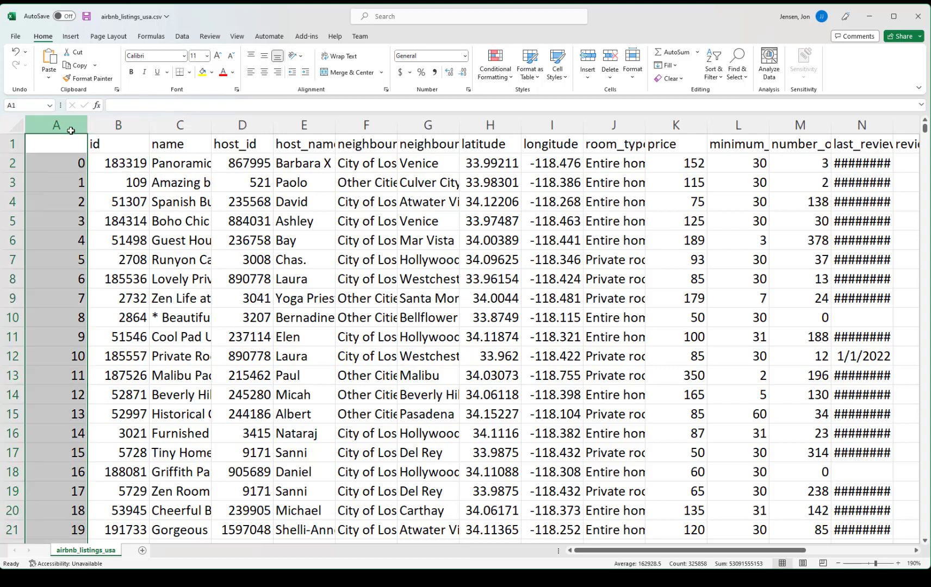
{"action": "right_click", "coordinate": [71, 129]}
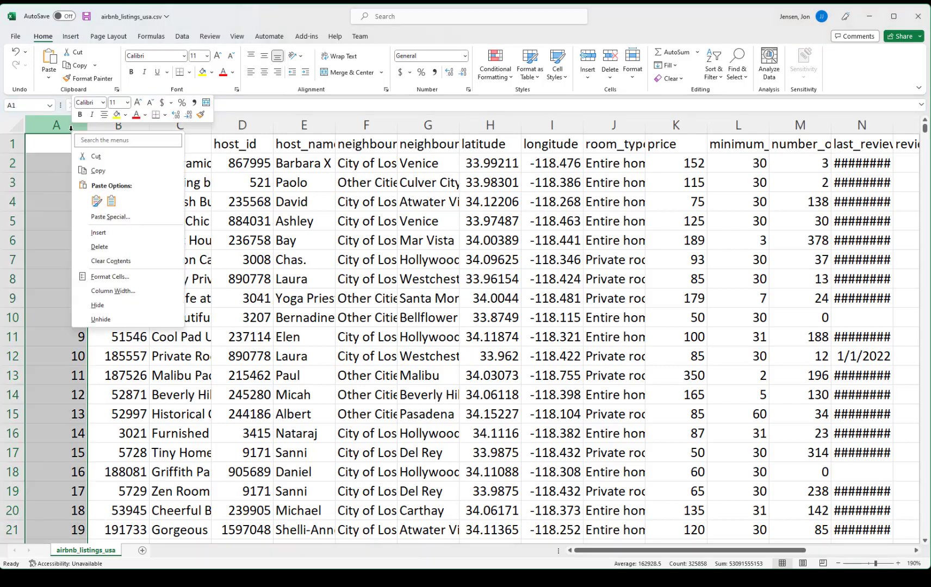
{"action": "left_click", "coordinate": [105, 234]}
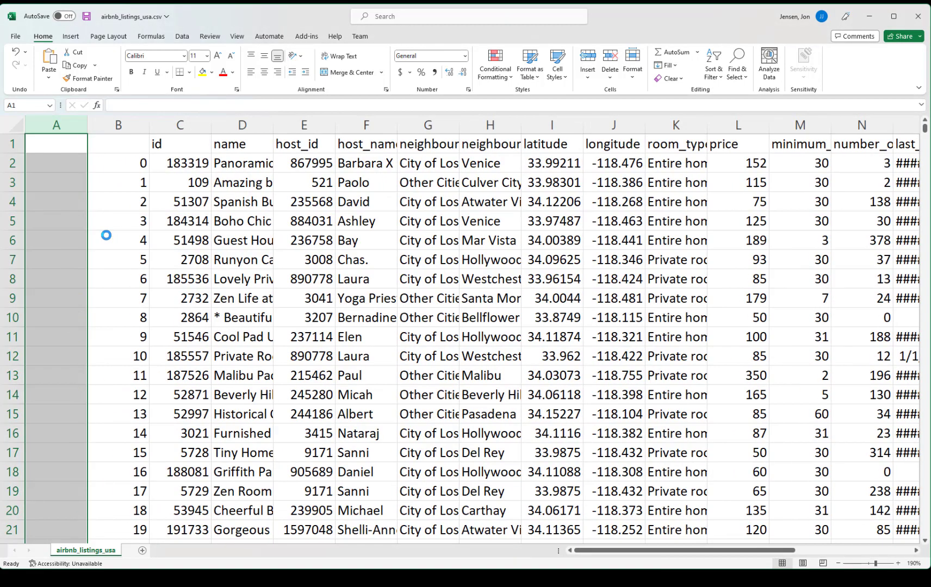
{"action": "left_click", "coordinate": [39, 144]}
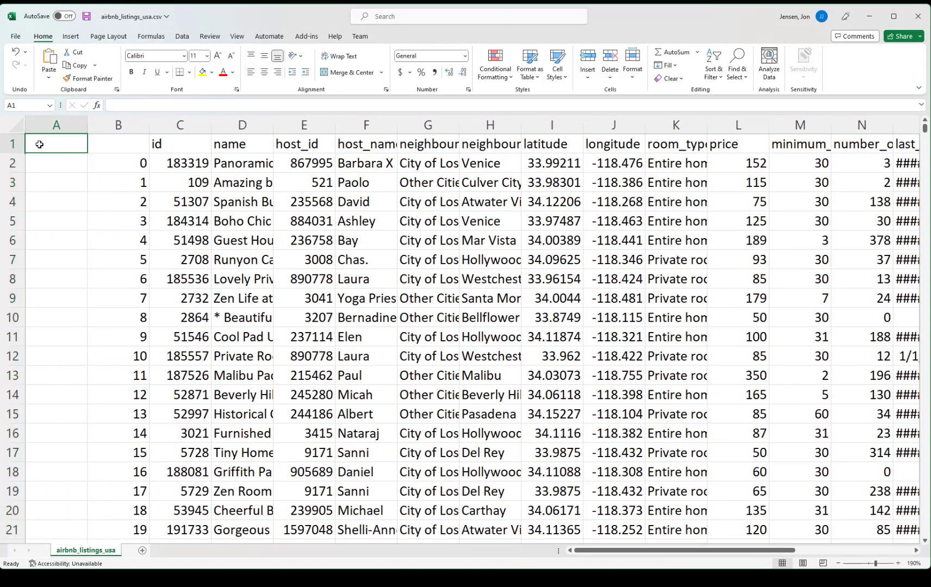
{"action": "type", "text": "Random"}
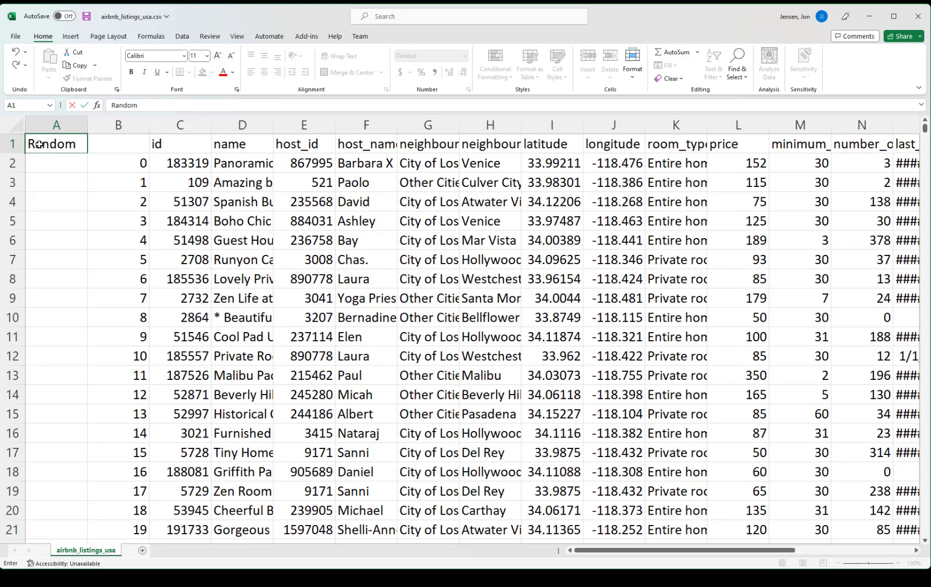
Step: Enter the formula =RAND() in cell A2 under the Random header
{"action": "left_click", "coordinate": [56, 164]}
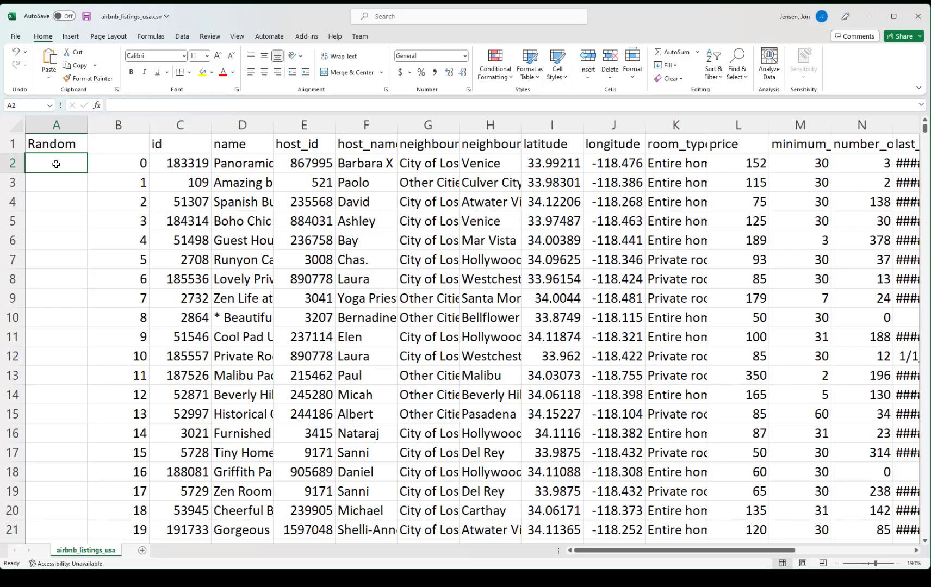
{"action": "type", "text": "="}
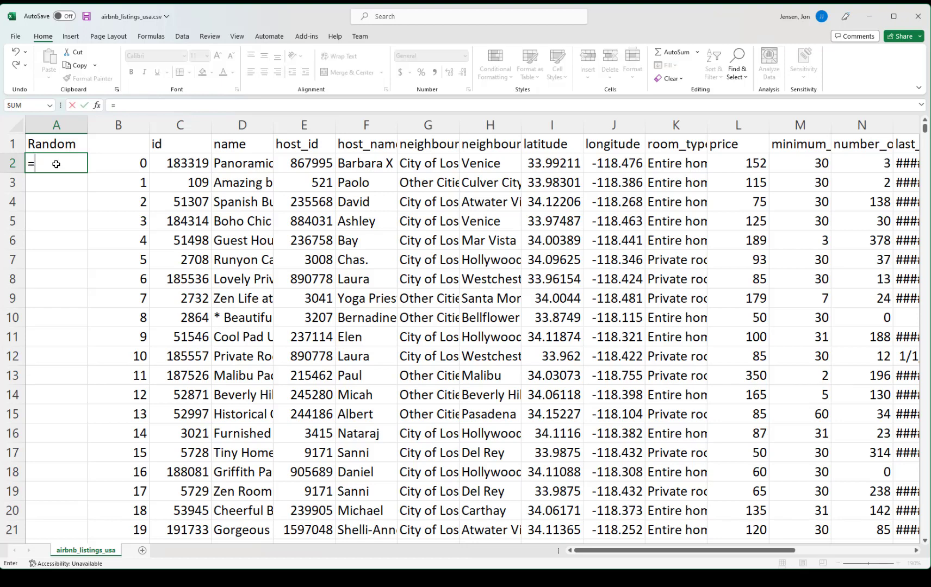
{"action": "type", "text": "R"}
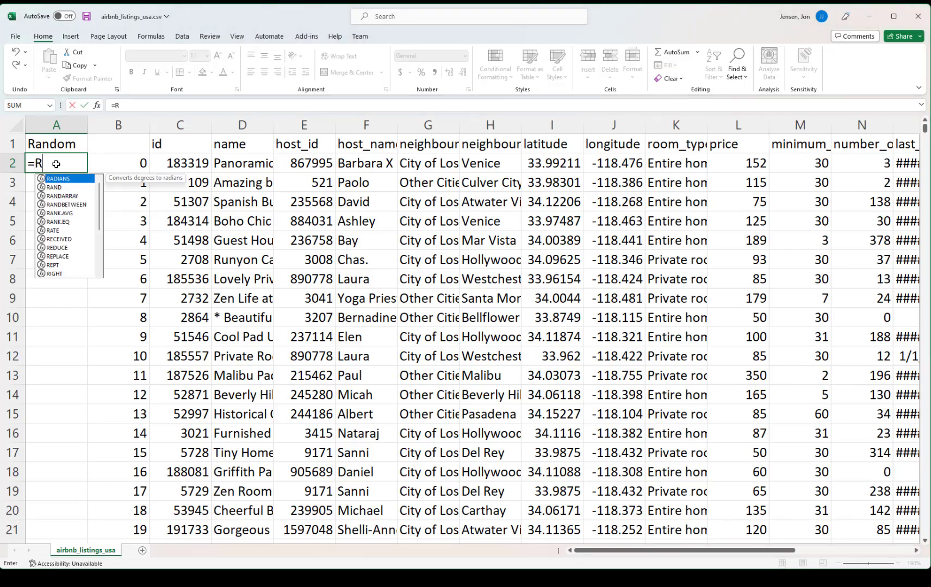
{"action": "type", "text": "AND("}
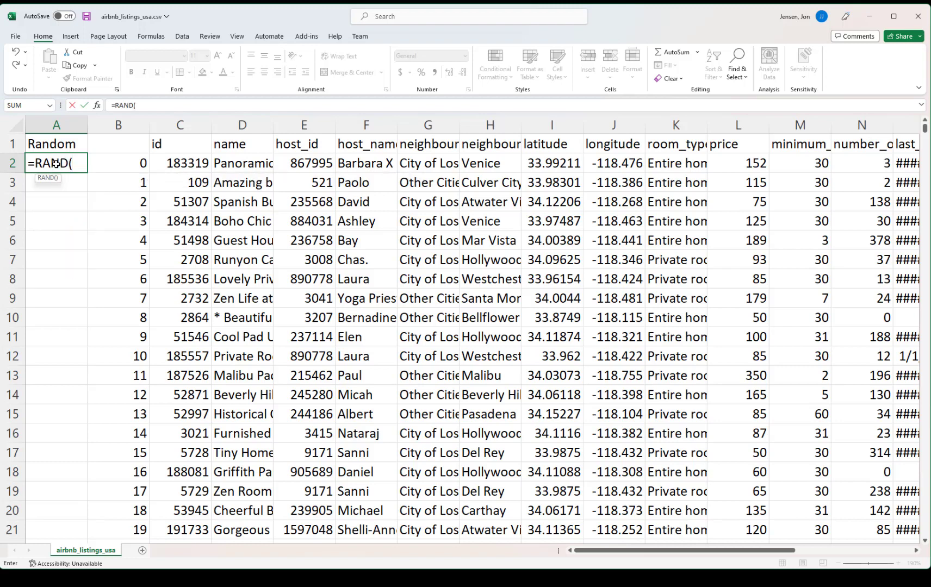
{"action": "type", "text": ")"}
{"action": "key", "text": "Return"}
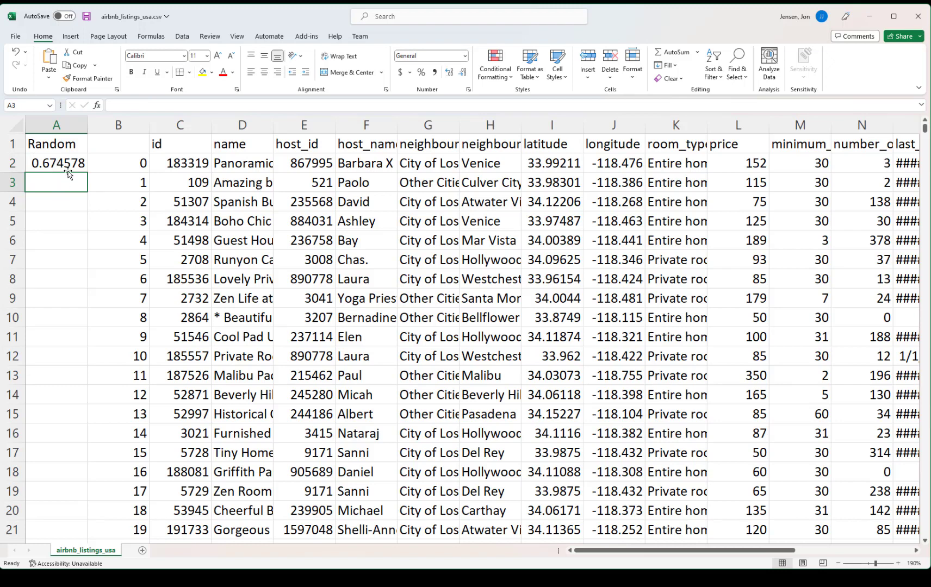
Step: Fill the =RAND() formula from A2 down the Random column for all listing rows
{"action": "left_click", "coordinate": [73, 166]}
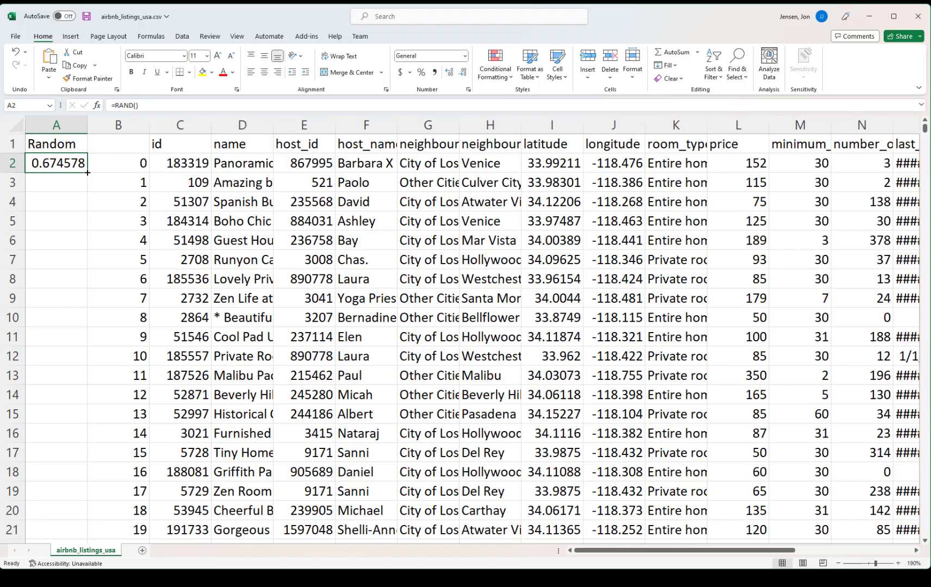
{"action": "double_click", "coordinate": [87, 172]}
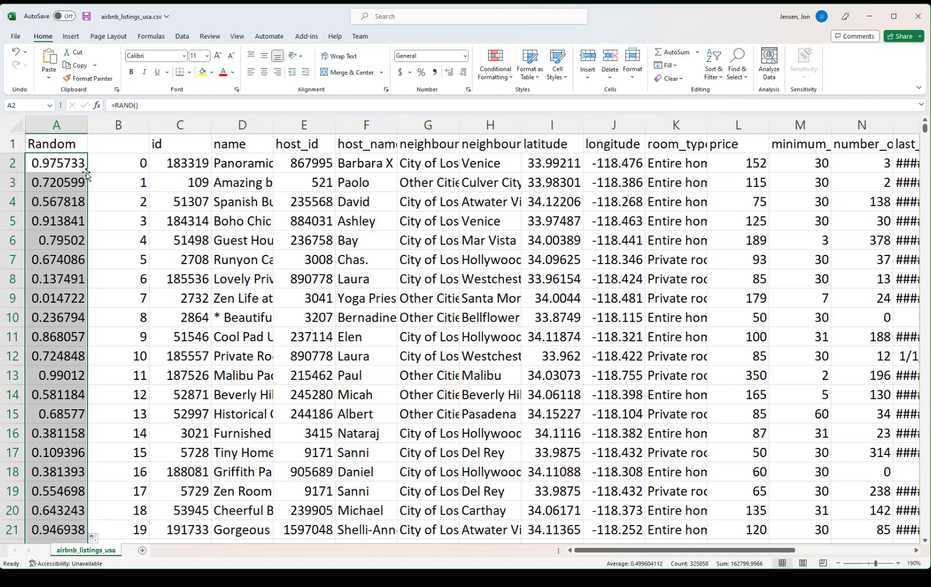
{"action": "left_click", "coordinate": [118, 162]}
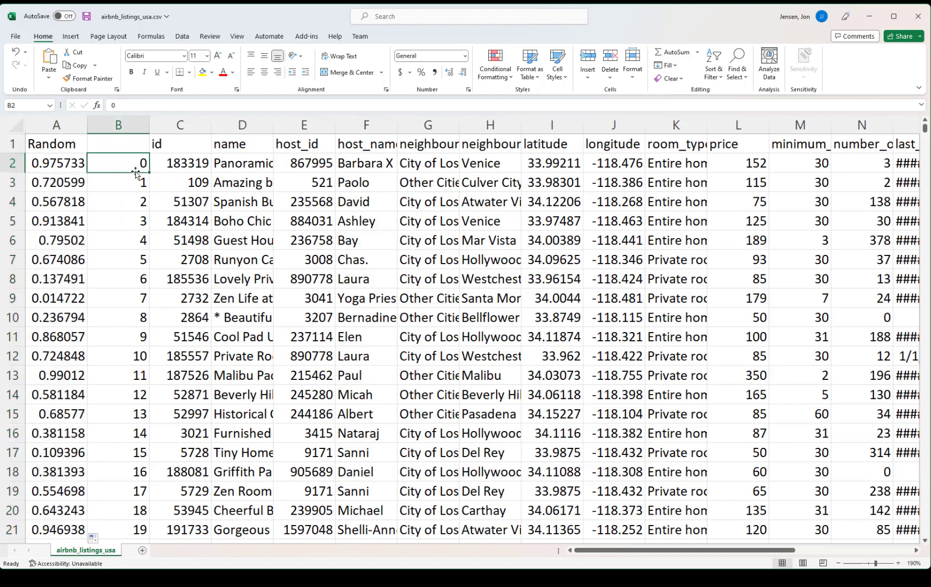
{"action": "left_click", "coordinate": [81, 166]}
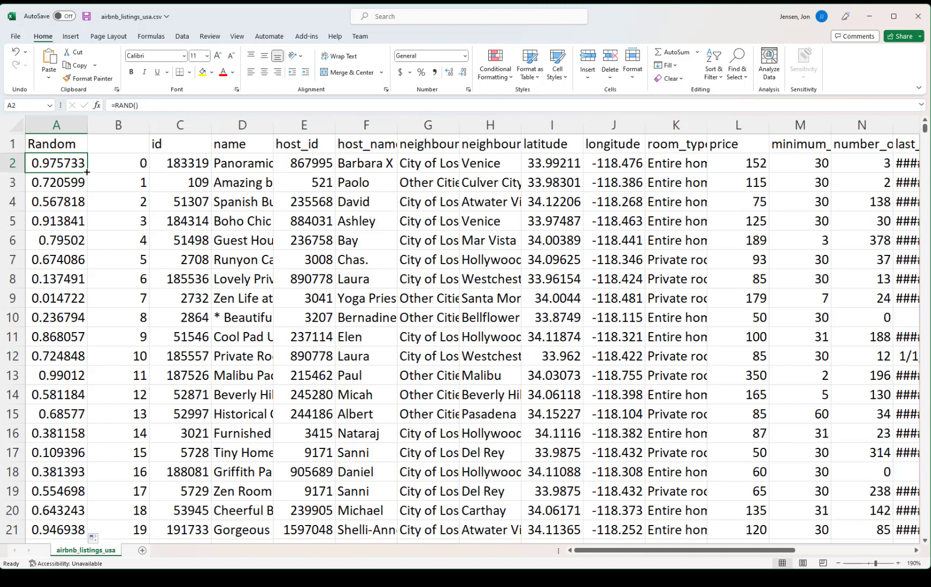
{"action": "double_click", "coordinate": [87, 171]}
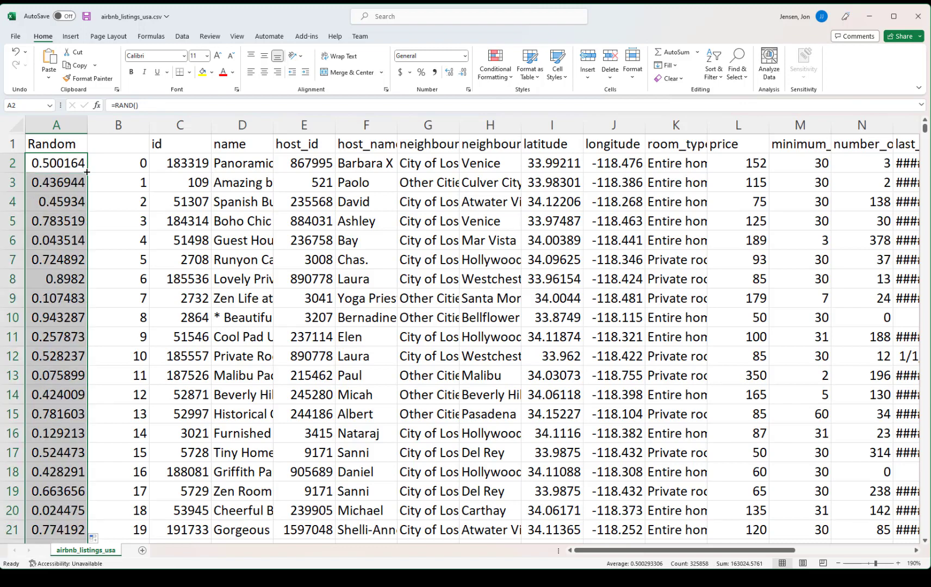
{"action": "left_click", "coordinate": [59, 163]}
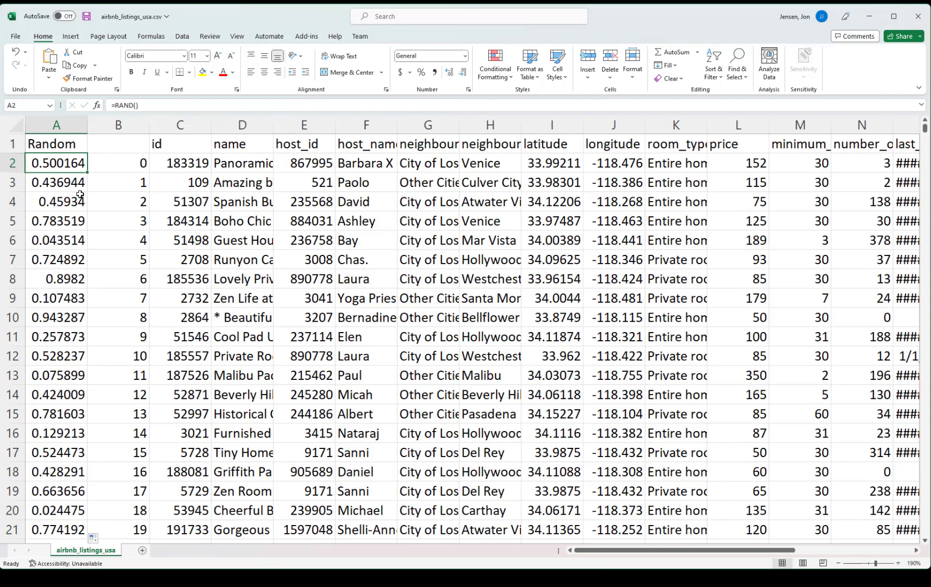
{"action": "left_click", "coordinate": [118, 164]}
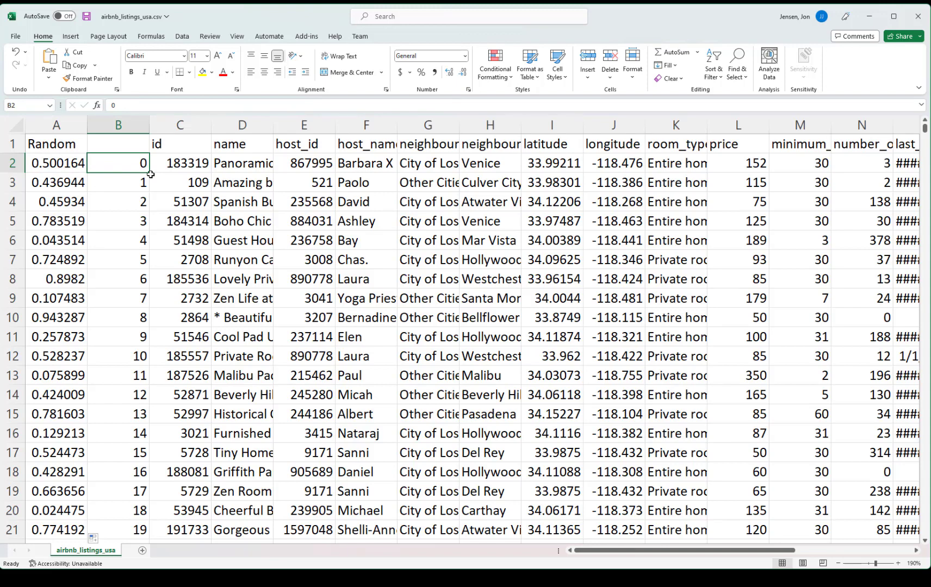
Step: Try to sort the listings by Column A without marking the data as having headers
{"action": "left_click", "coordinate": [53, 165]}
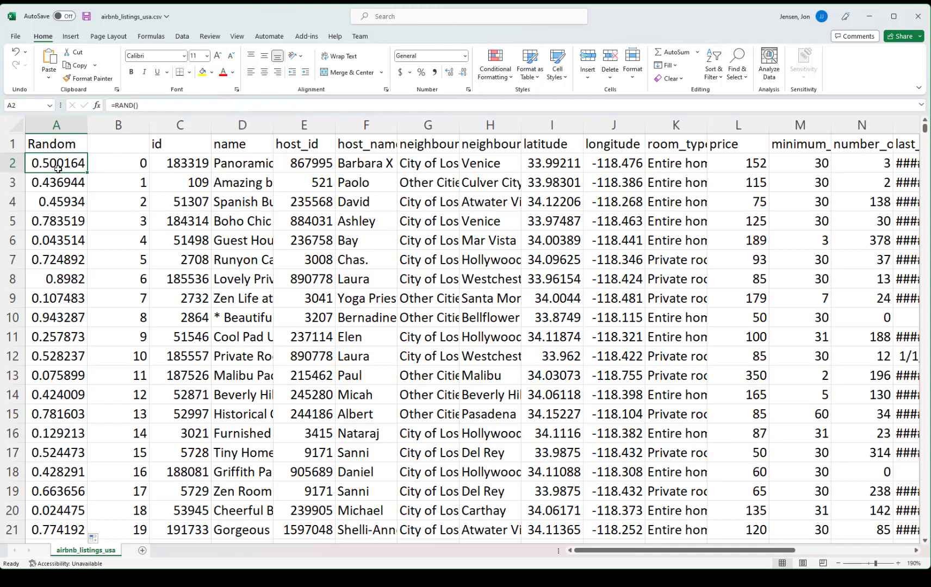
{"action": "left_click", "coordinate": [182, 36]}
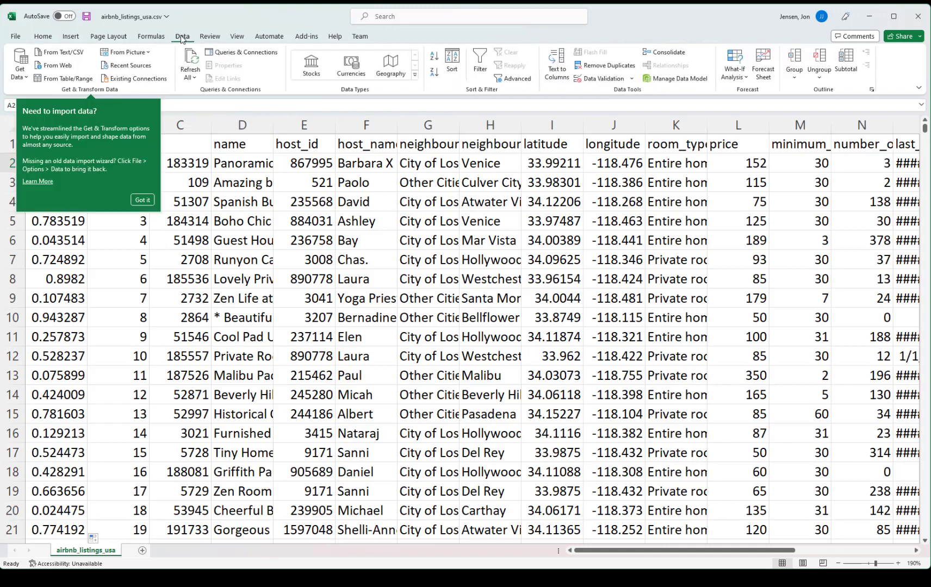
{"action": "left_click", "coordinate": [143, 200]}
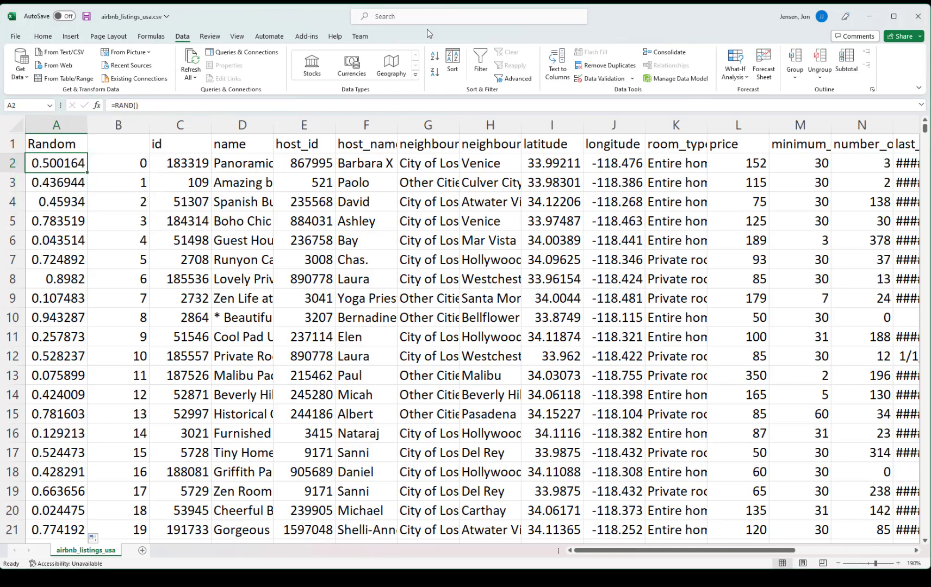
{"action": "left_click", "coordinate": [452, 62]}
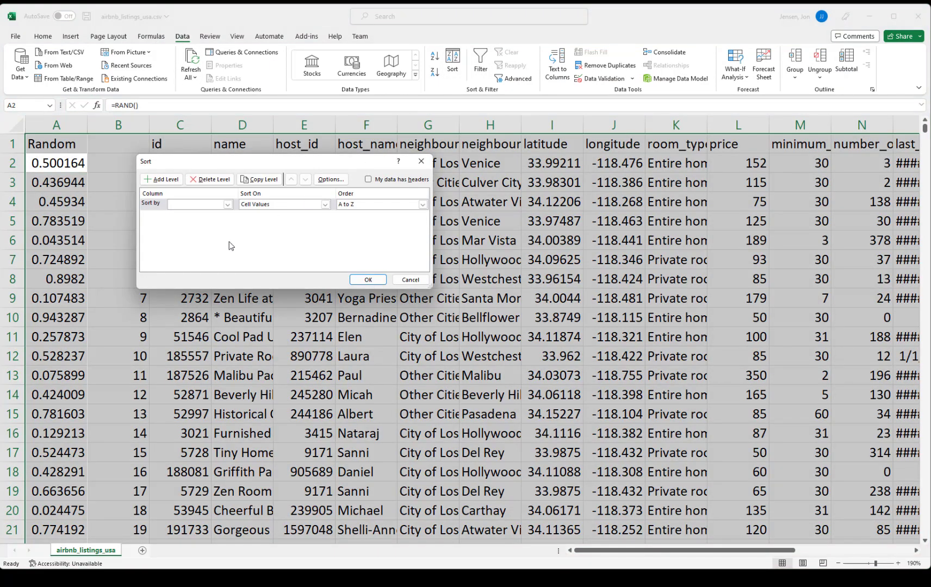
{"action": "left_click", "coordinate": [227, 205]}
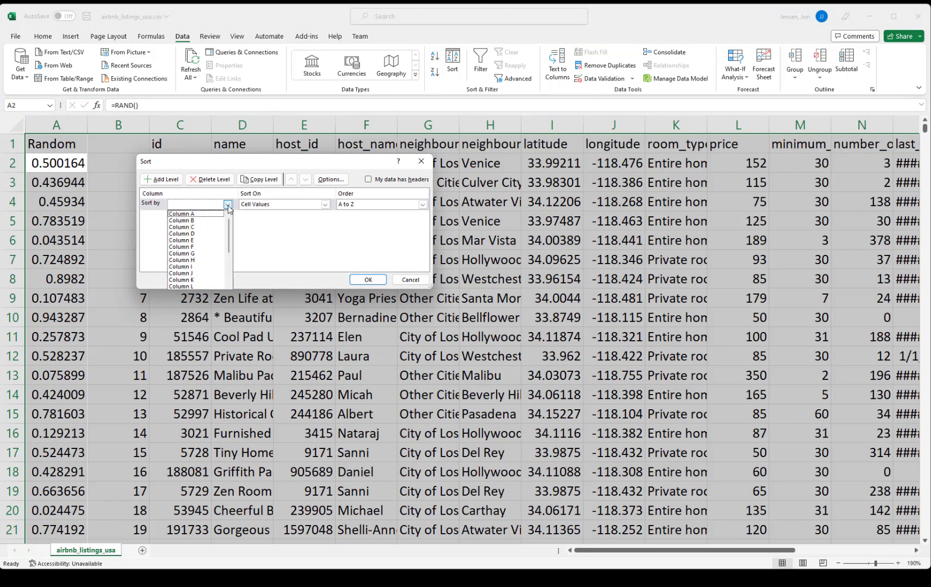
{"action": "left_click", "coordinate": [191, 215]}
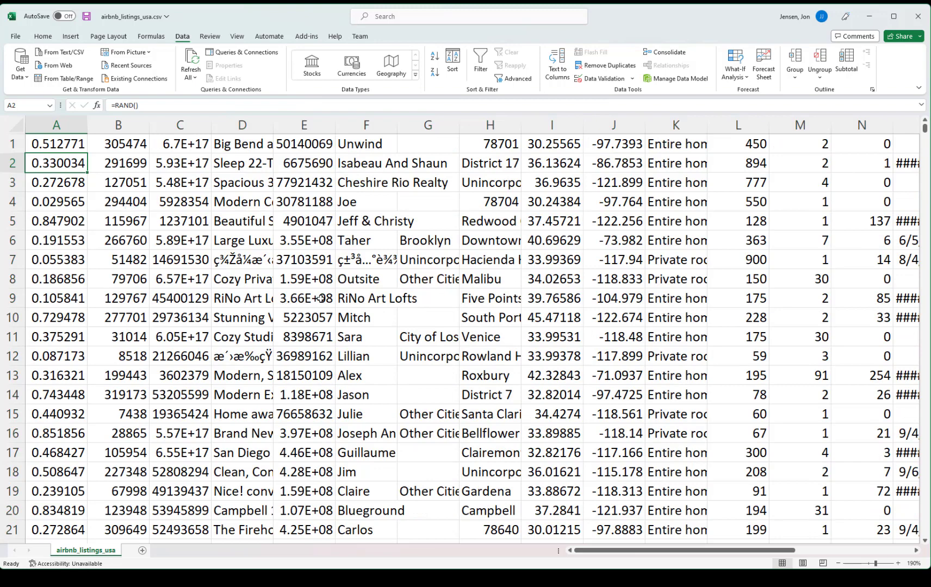
{"action": "scroll", "coordinate": [321, 298], "scroll_direction": "down", "scroll_amount": 2}
{"action": "scroll", "coordinate": [322, 298], "scroll_direction": "up", "scroll_amount": 2}
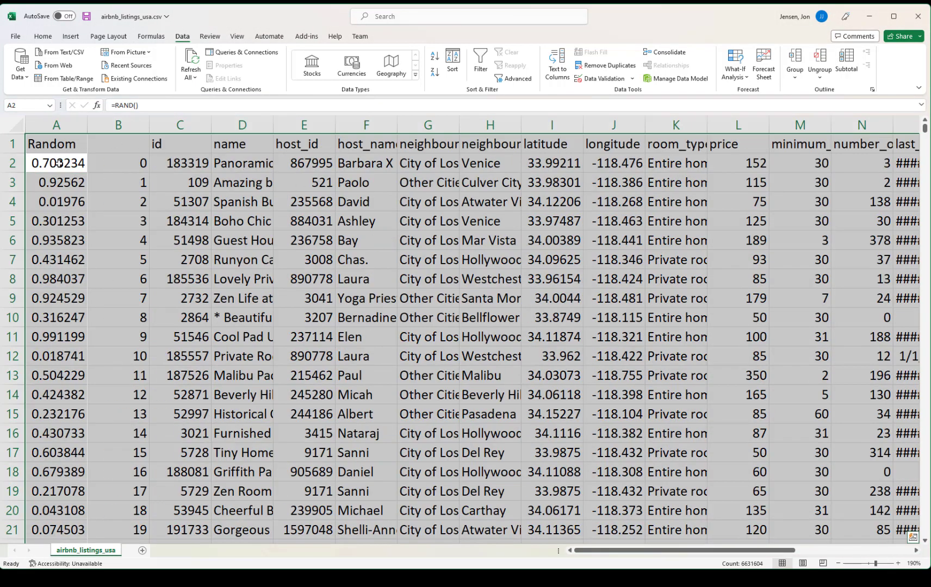
Step: Sort the listings by the Random column on cell values, smallest to largest, with the data marked as having headers
{"action": "left_click", "coordinate": [59, 163]}
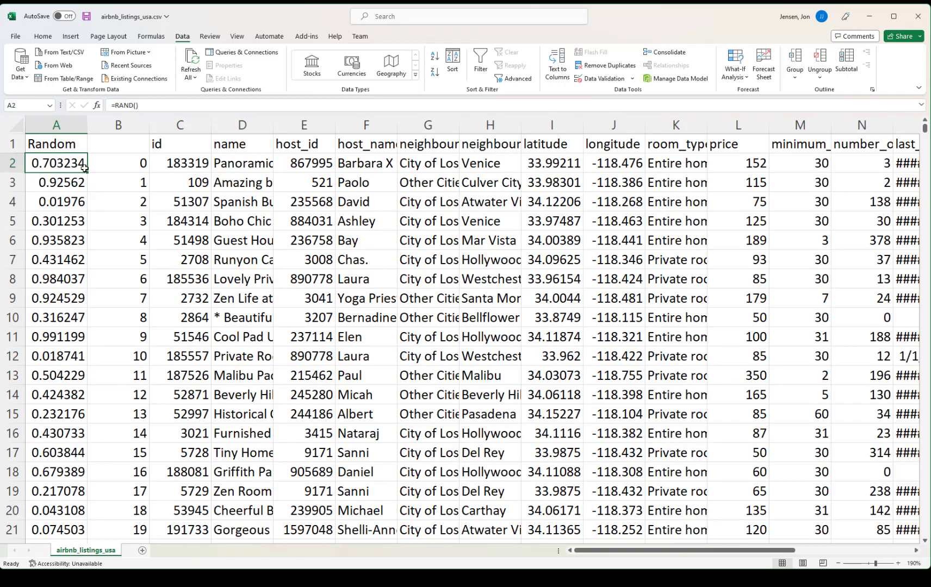
{"action": "left_click", "coordinate": [457, 64]}
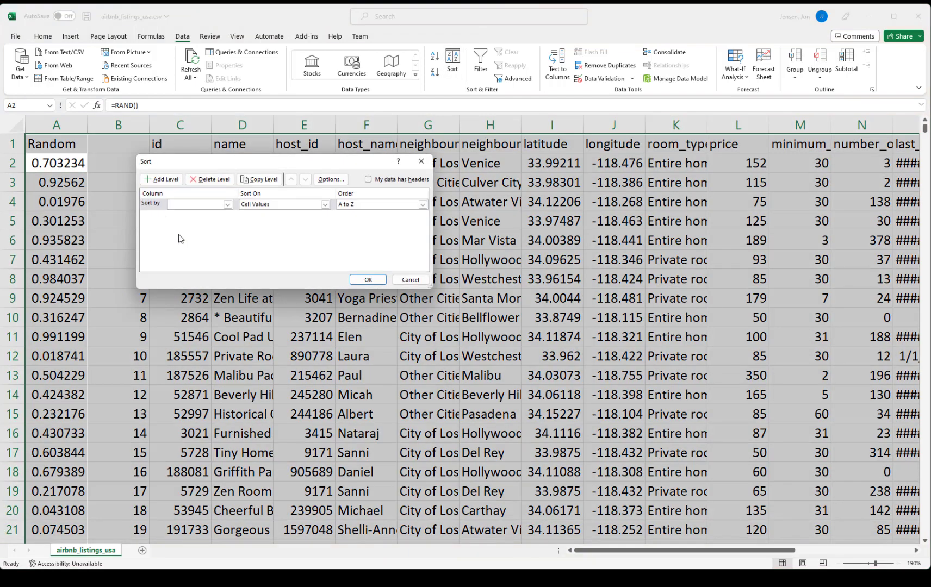
{"action": "left_click", "coordinate": [227, 205]}
{"action": "left_click", "coordinate": [191, 213]}
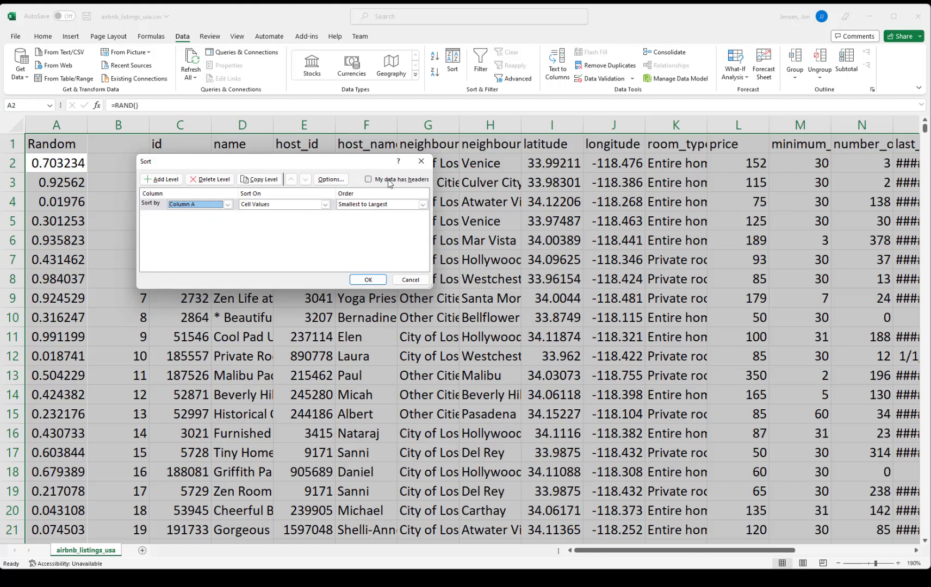
{"action": "left_click", "coordinate": [369, 180]}
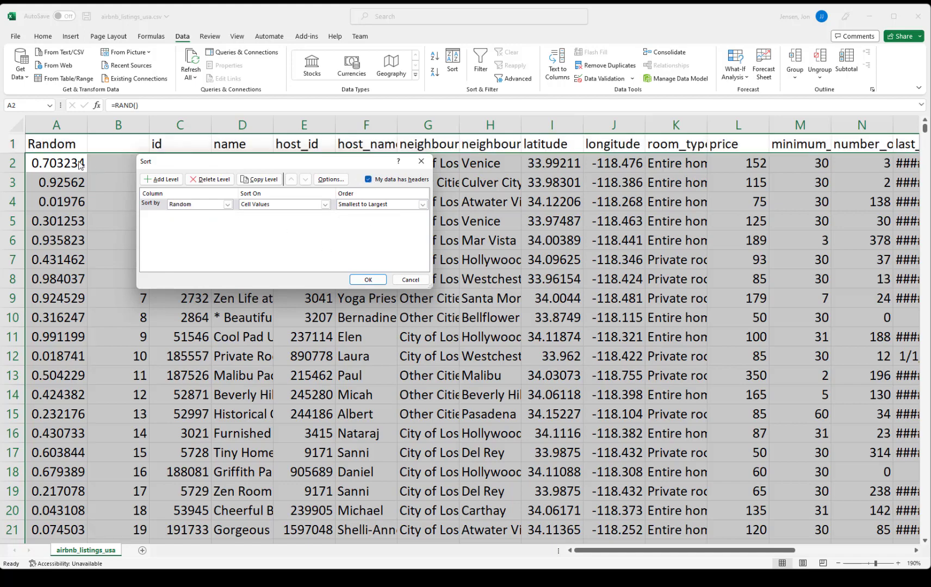
{"action": "left_click", "coordinate": [376, 286]}
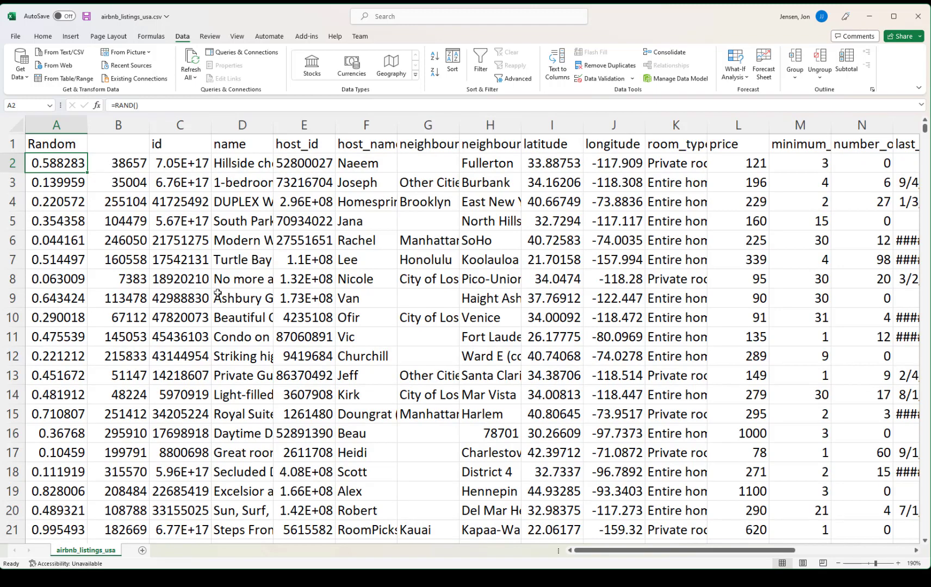
Step: Select the sorted listing rows from row 2 through row 300001
{"action": "left_click", "coordinate": [12, 163]}
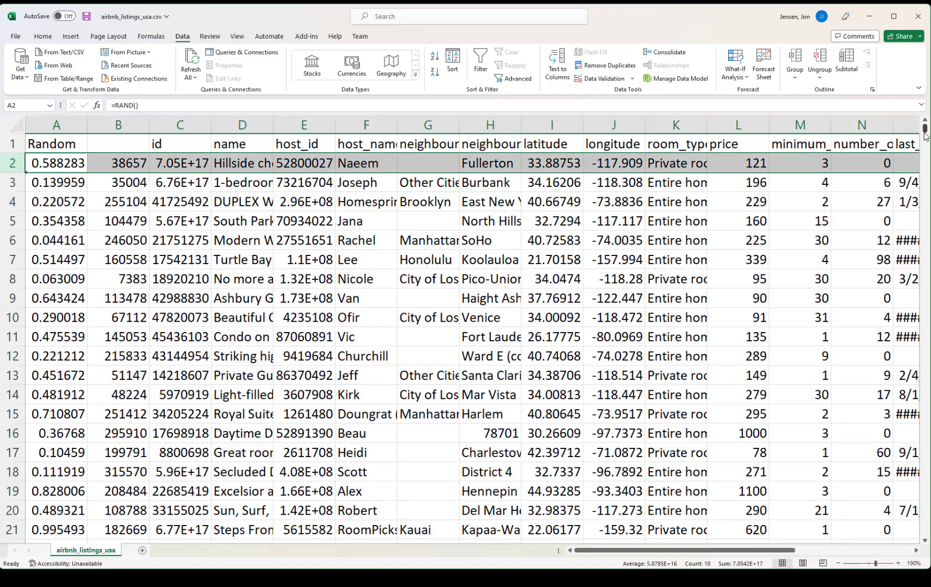
{"action": "left_click_drag", "start_coordinate": [925, 130], "coordinate": [925, 412]}
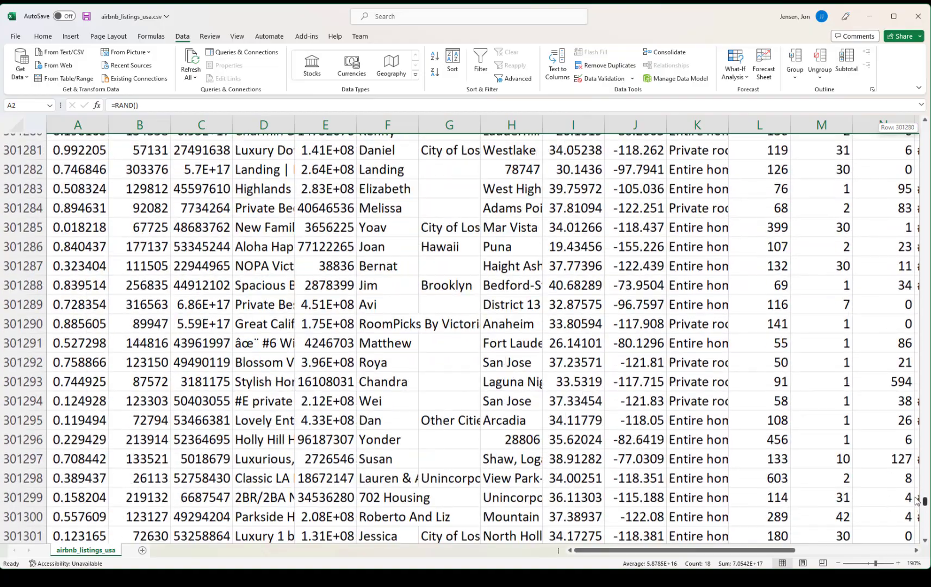
{"action": "scroll", "coordinate": [123, 183], "scroll_direction": "up", "scroll_amount": 16}
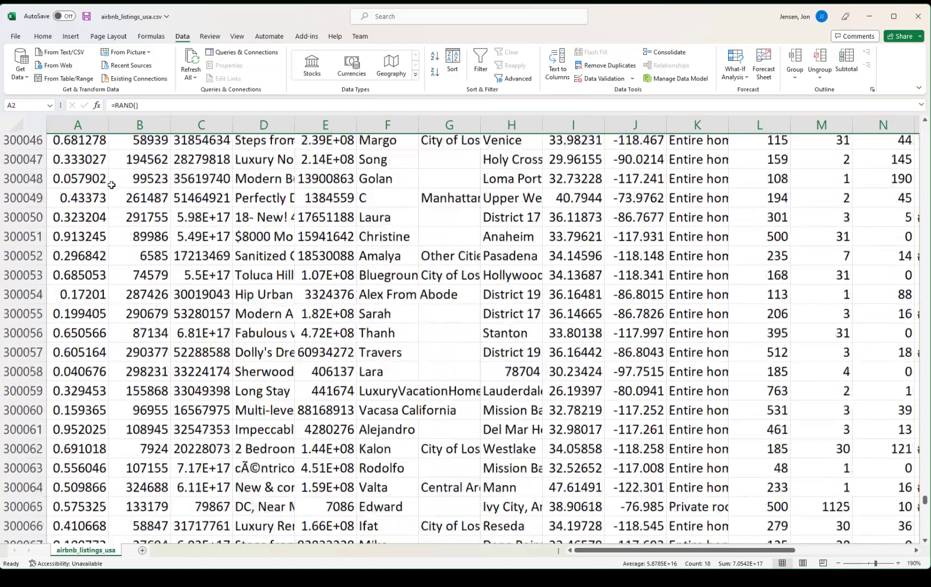
{"action": "scroll", "coordinate": [105, 190], "scroll_direction": "up", "scroll_amount": 18}
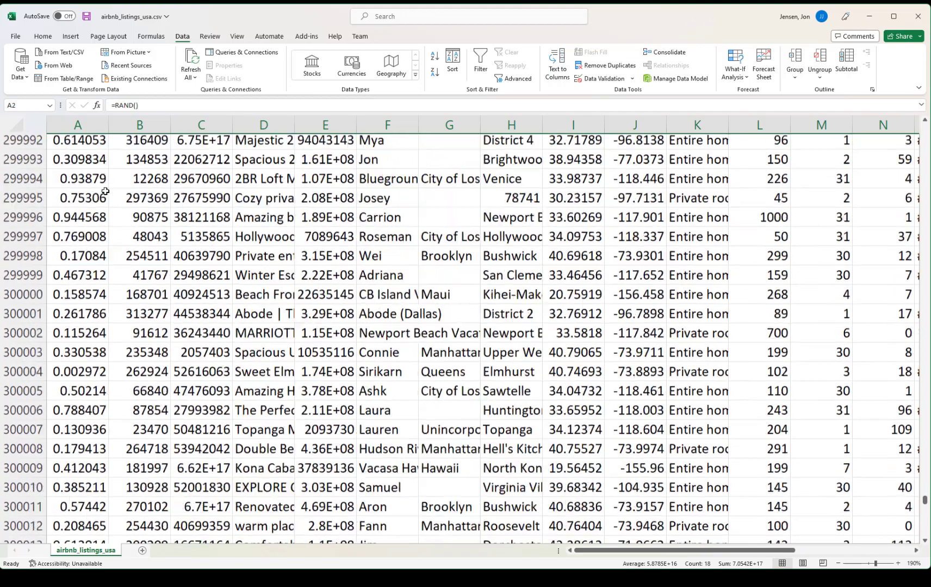
{"action": "scroll", "coordinate": [105, 190], "scroll_direction": "down", "scroll_amount": 9}
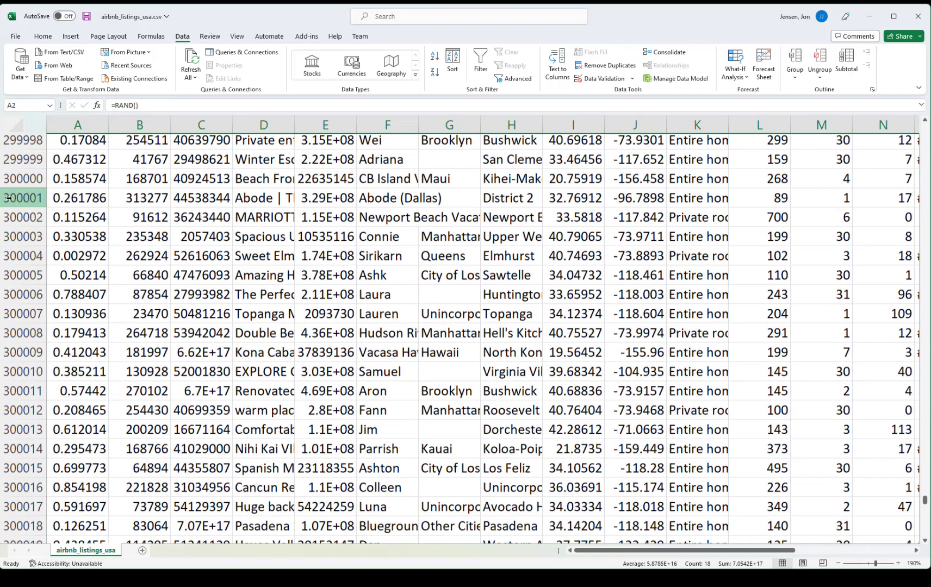
{"action": "left_click", "coordinate": [9, 198], "text": "shift"}
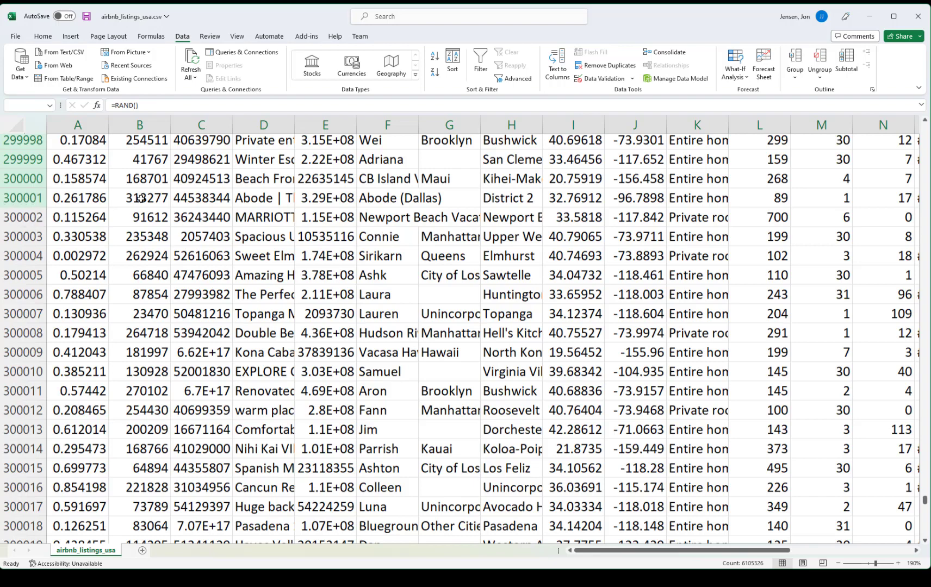
Step: Replace the multi-row selection with row 300001 alone
{"action": "left_click", "coordinate": [39, 199]}
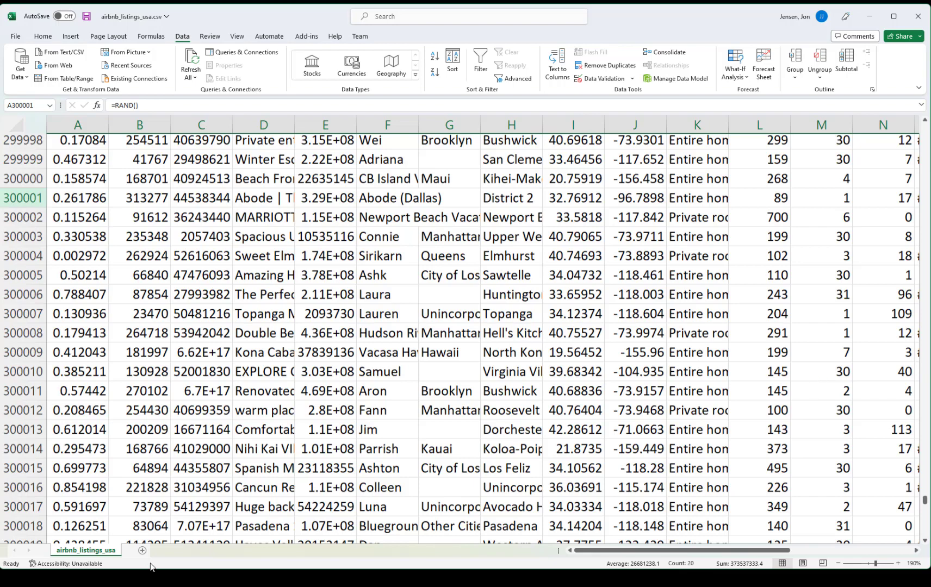
{"action": "left_click", "coordinate": [175, 278]}
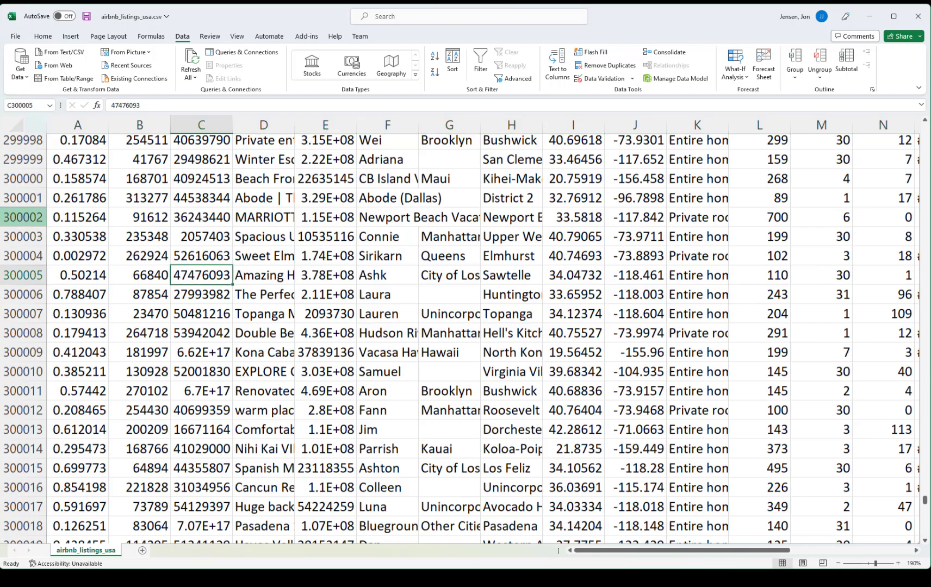
{"action": "left_click", "coordinate": [18, 197]}
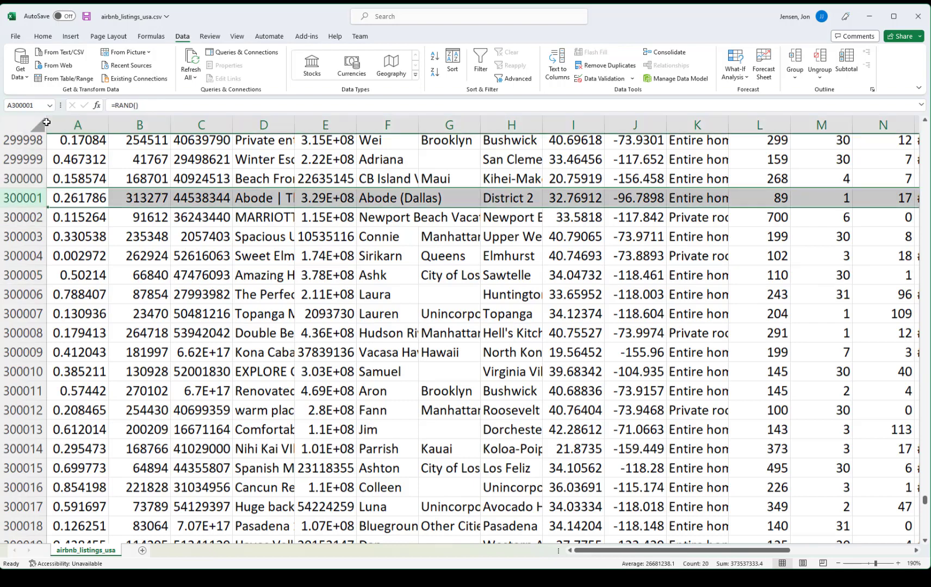